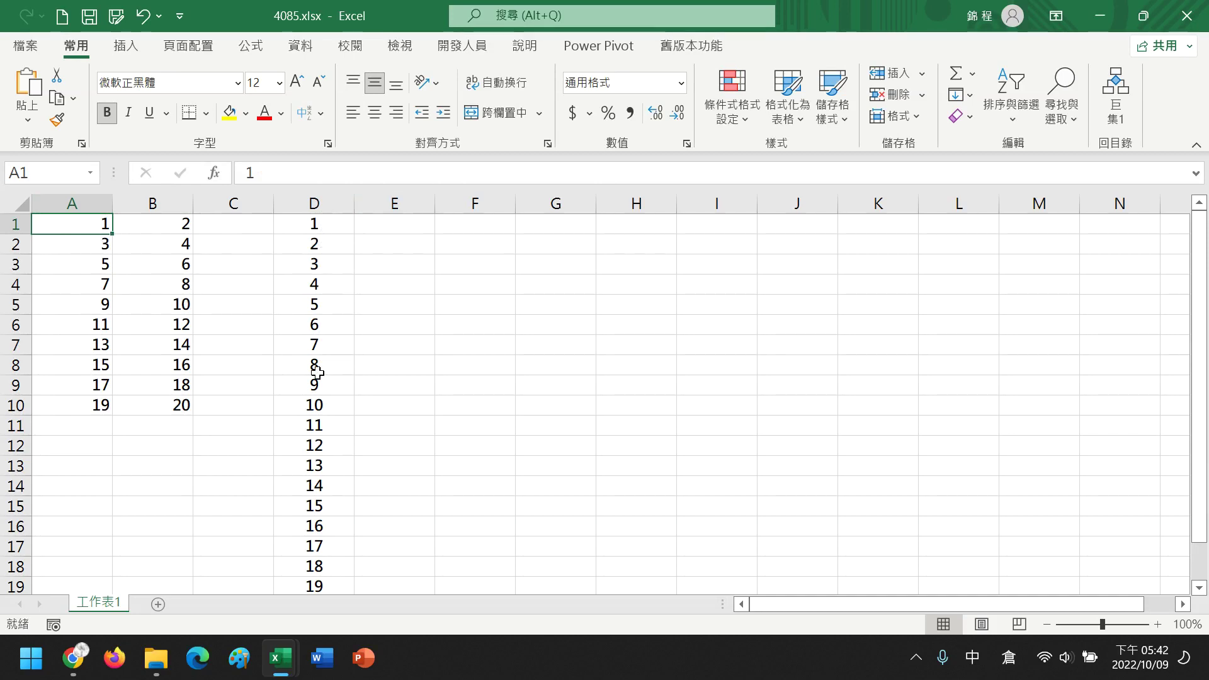
Step: Examine the OFFSET function arguments of the formula in D1, including the Rows expression INT((ROW()-1)/2)
{"action": "left_click", "coordinate": [320, 221]}
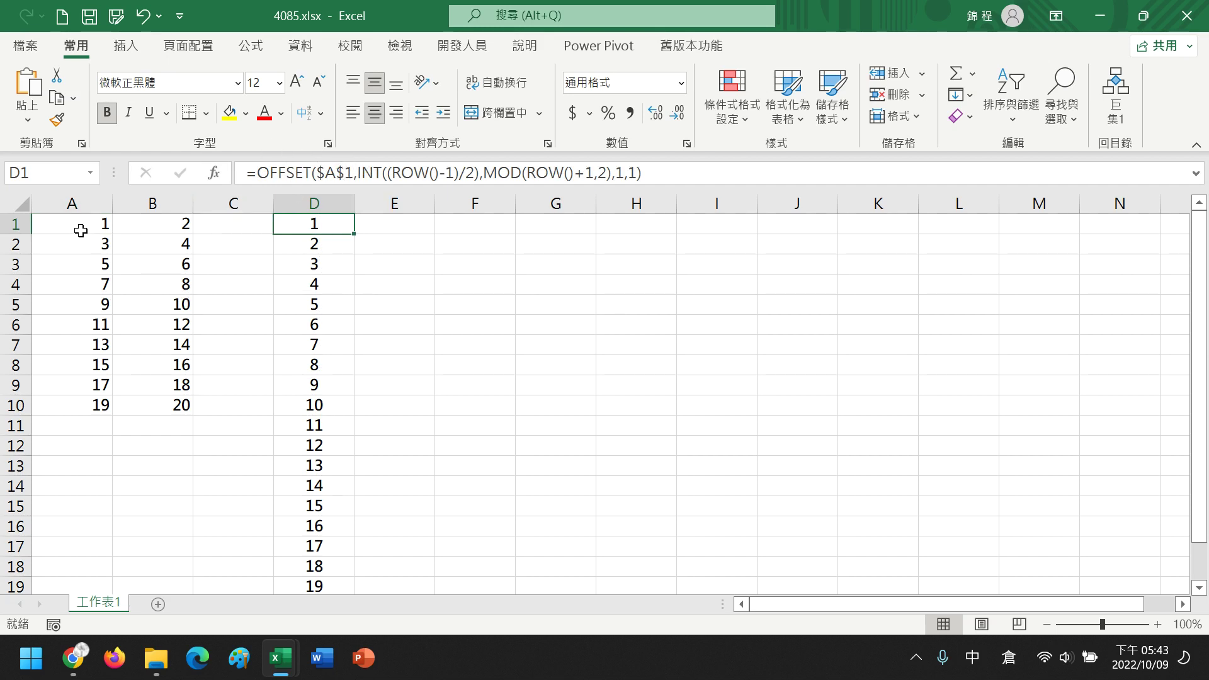
{"action": "left_click", "coordinate": [214, 173]}
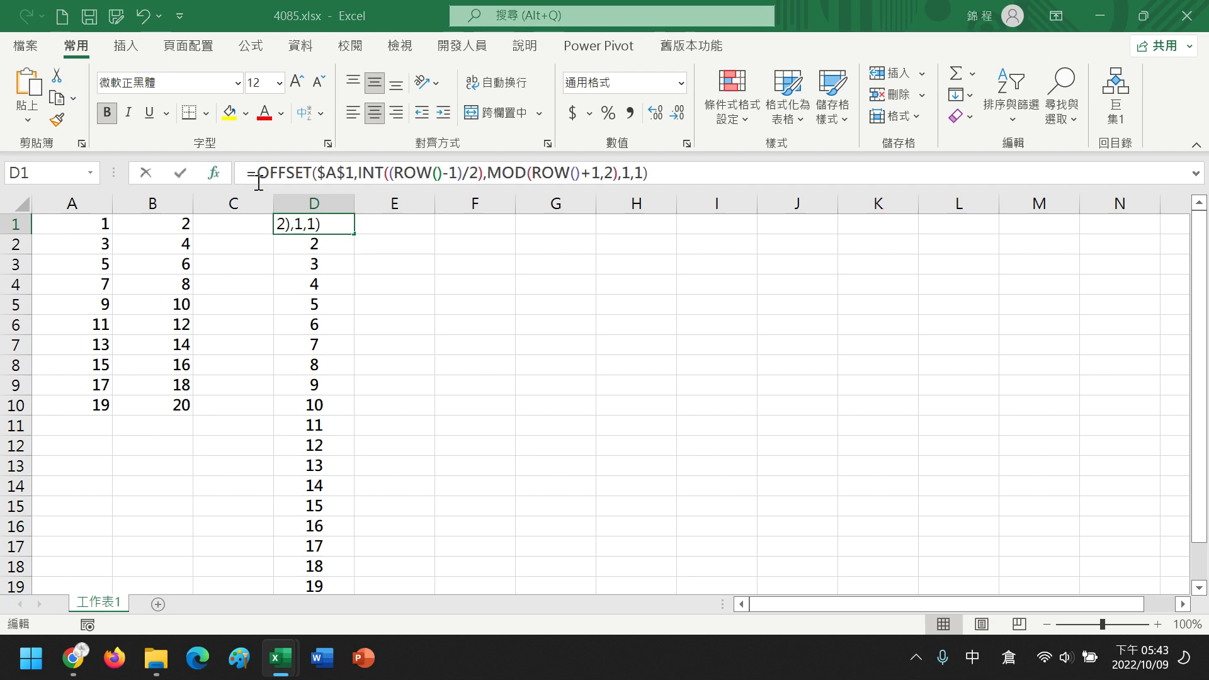
{"action": "left_click_drag", "start_coordinate": [682, 215], "coordinate": [531, 210]}
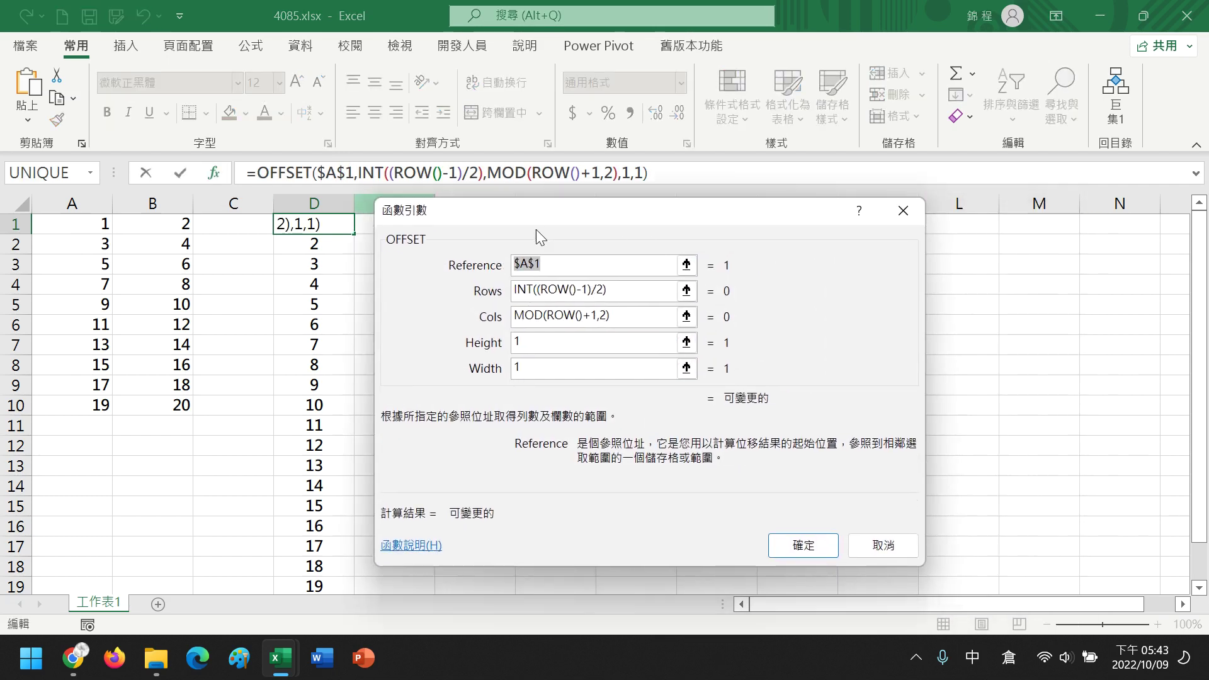
{"action": "left_click", "coordinate": [634, 289]}
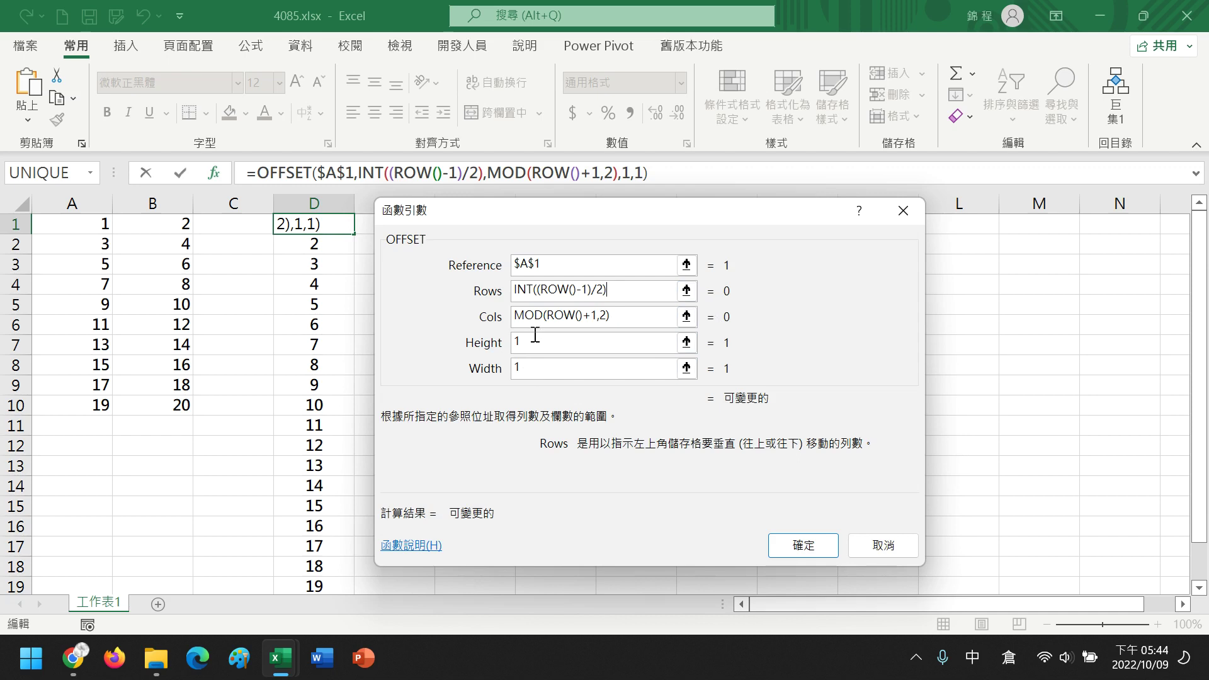
{"action": "left_click", "coordinate": [799, 545]}
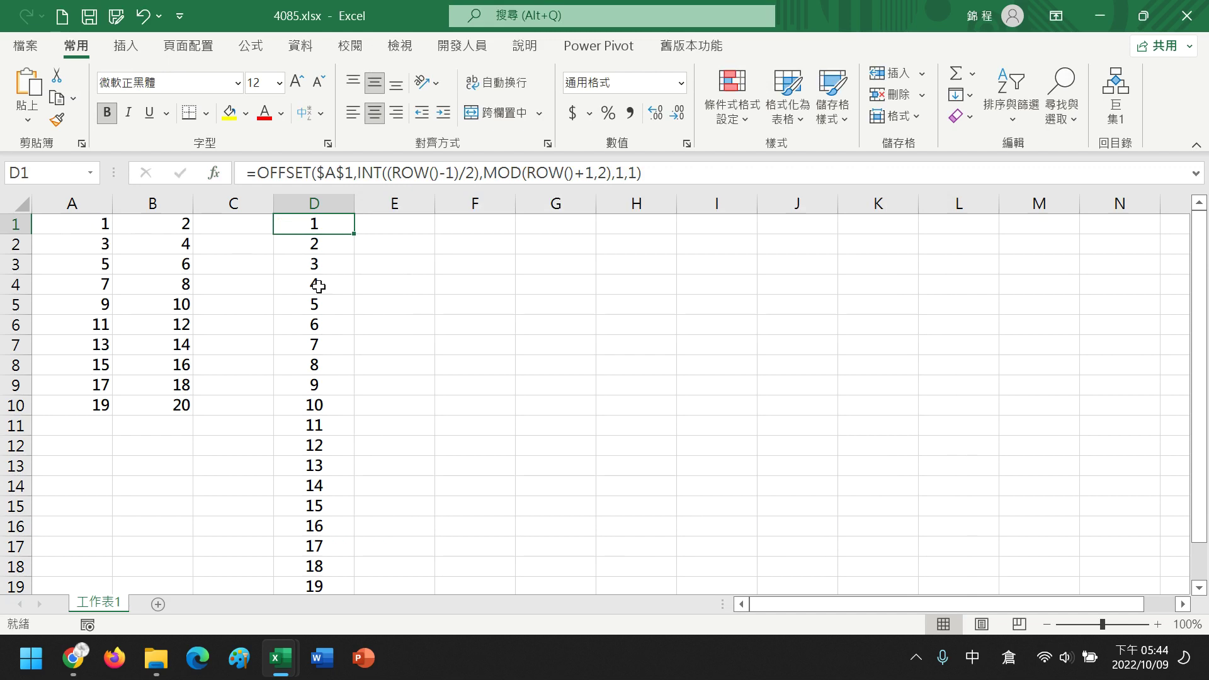
Step: Examine how the Rows and Cols arguments of the OFFSET formula evaluate in D2, including MOD(ROW()+1,2)
{"action": "left_click", "coordinate": [323, 244]}
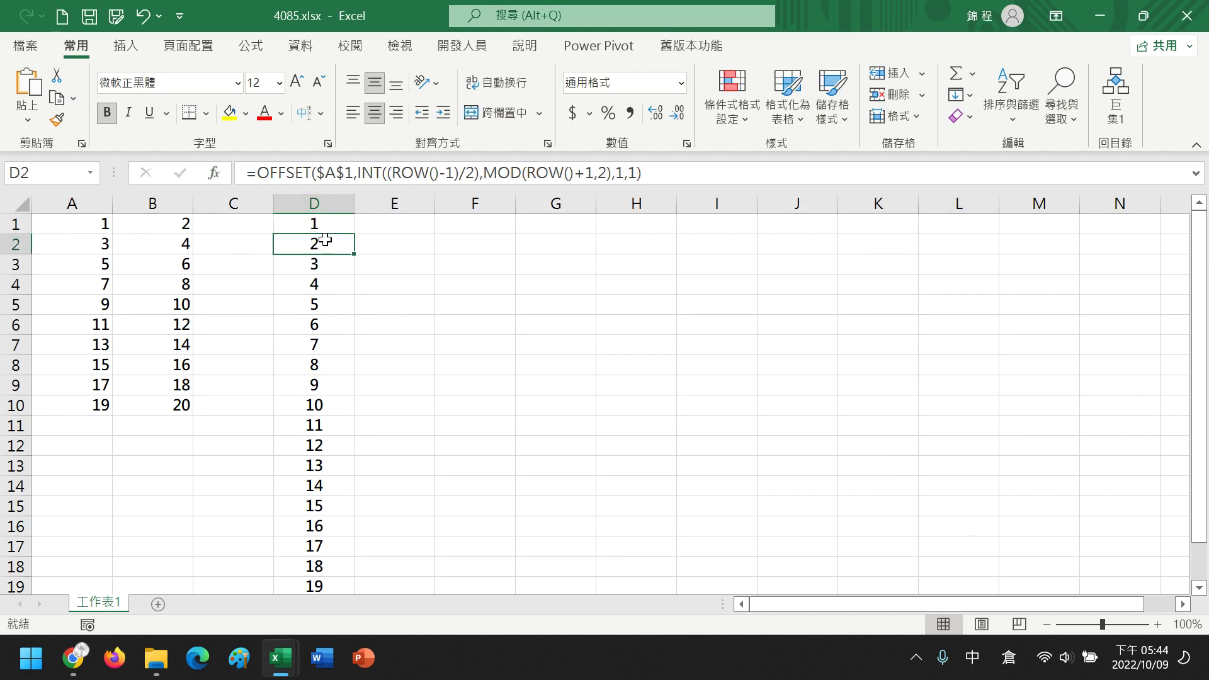
{"action": "left_click", "coordinate": [214, 172]}
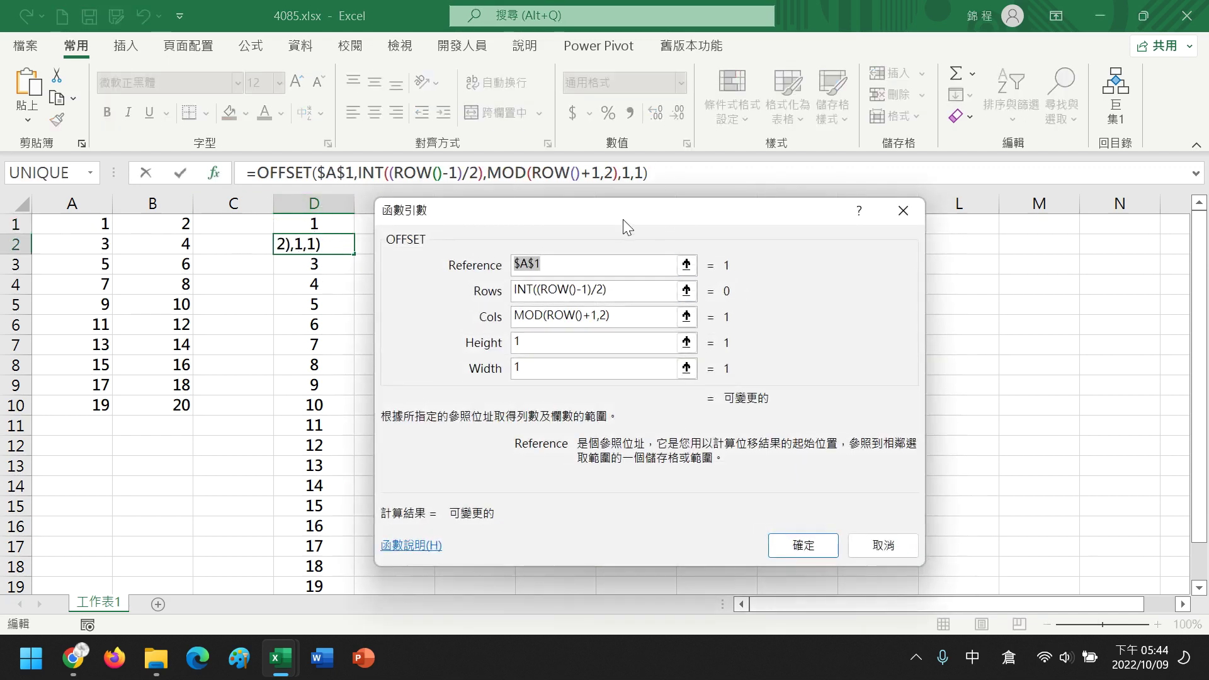
{"action": "left_click_drag", "start_coordinate": [622, 220], "coordinate": [636, 221]}
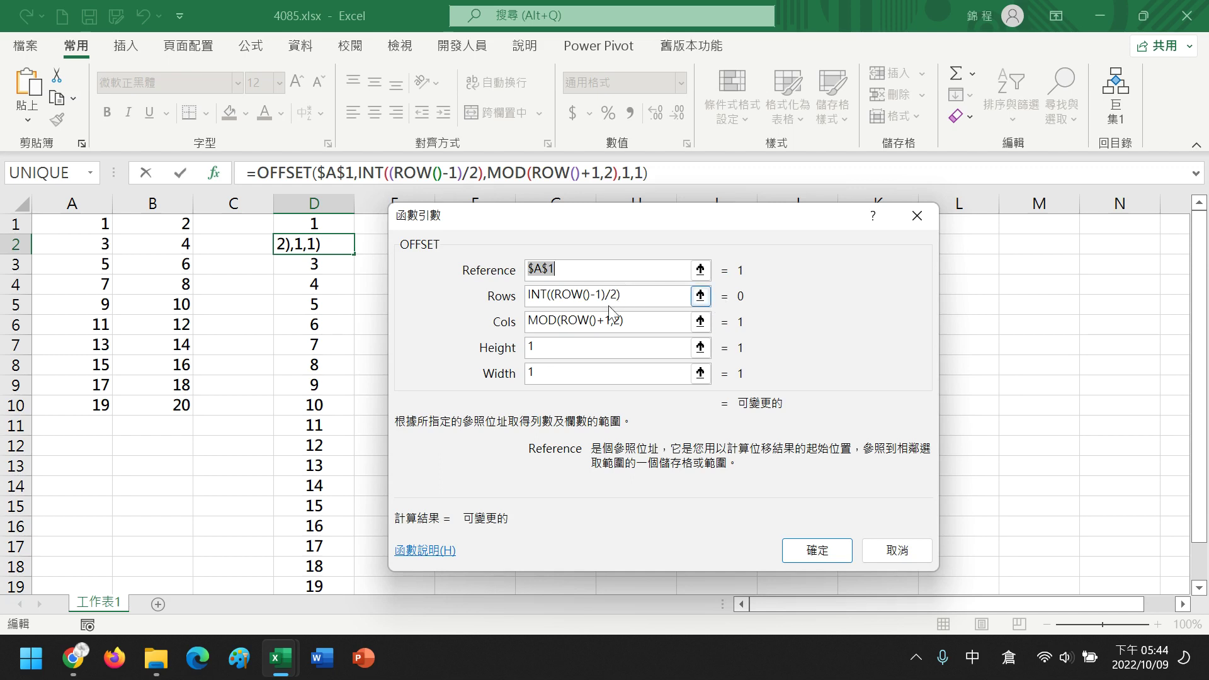
{"action": "left_click", "coordinate": [553, 320]}
{"action": "left_click", "coordinate": [841, 551]}
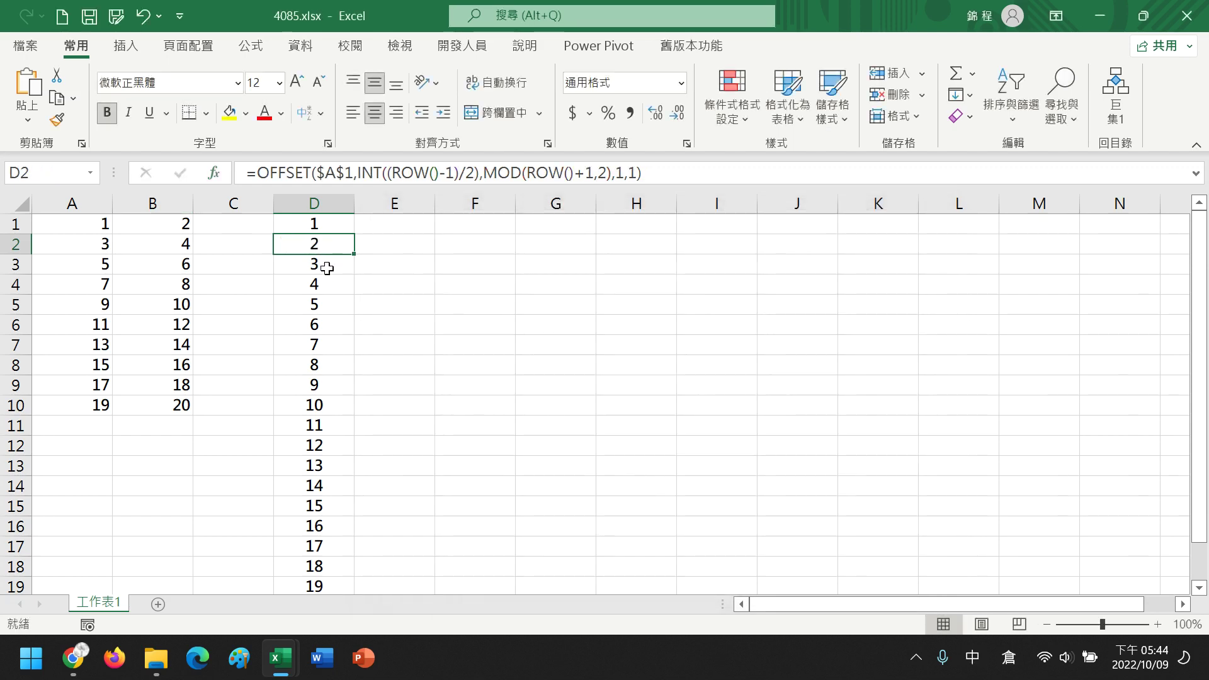
Step: Examine how the OFFSET formula's Rows and Cols arguments evaluate for cell D3
{"action": "left_click", "coordinate": [327, 264]}
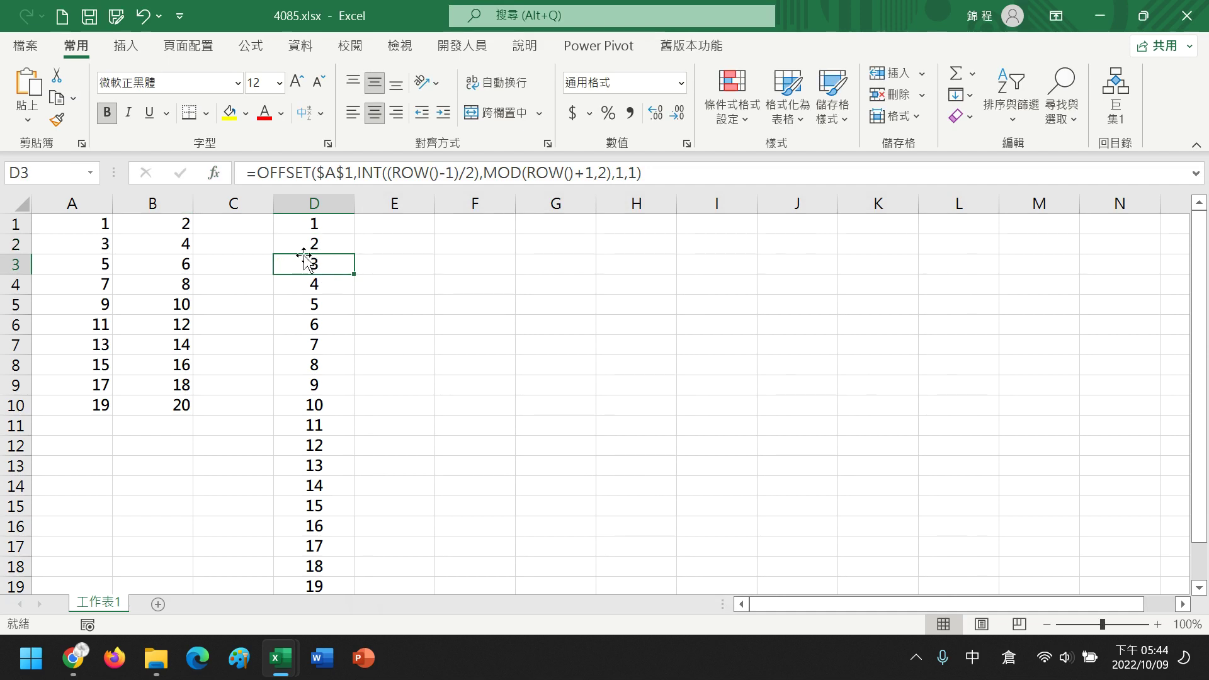
{"action": "left_click", "coordinate": [214, 173]}
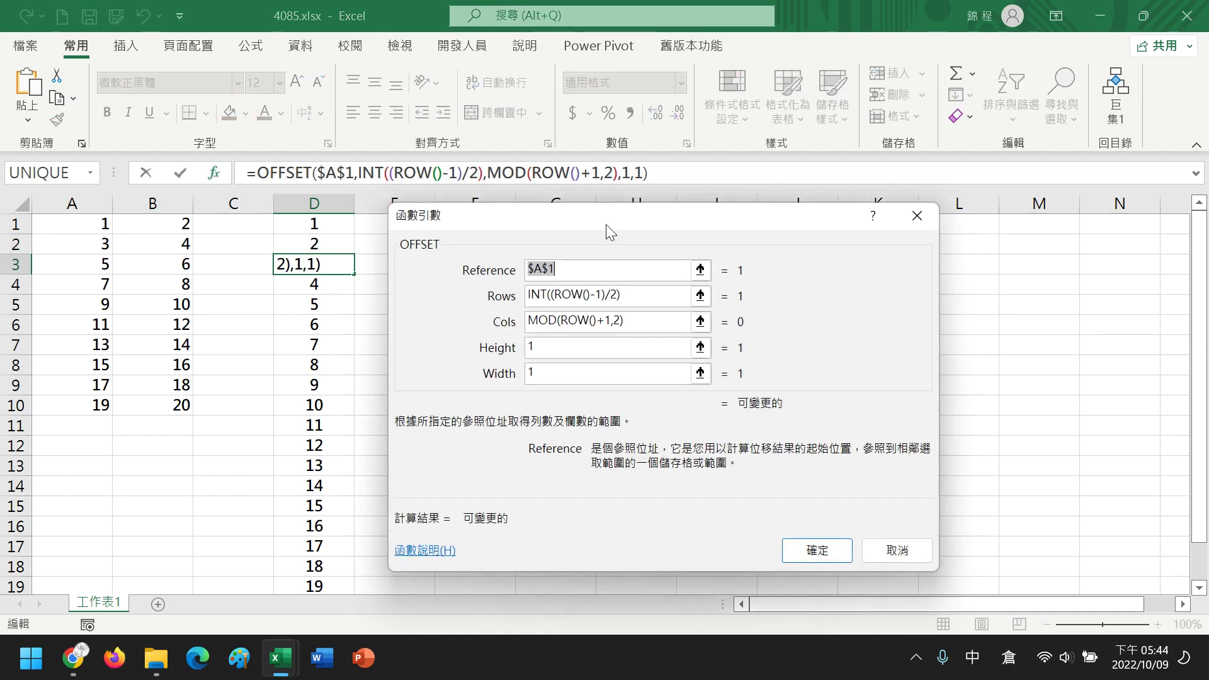
{"action": "left_click_drag", "start_coordinate": [660, 282], "coordinate": [621, 243]}
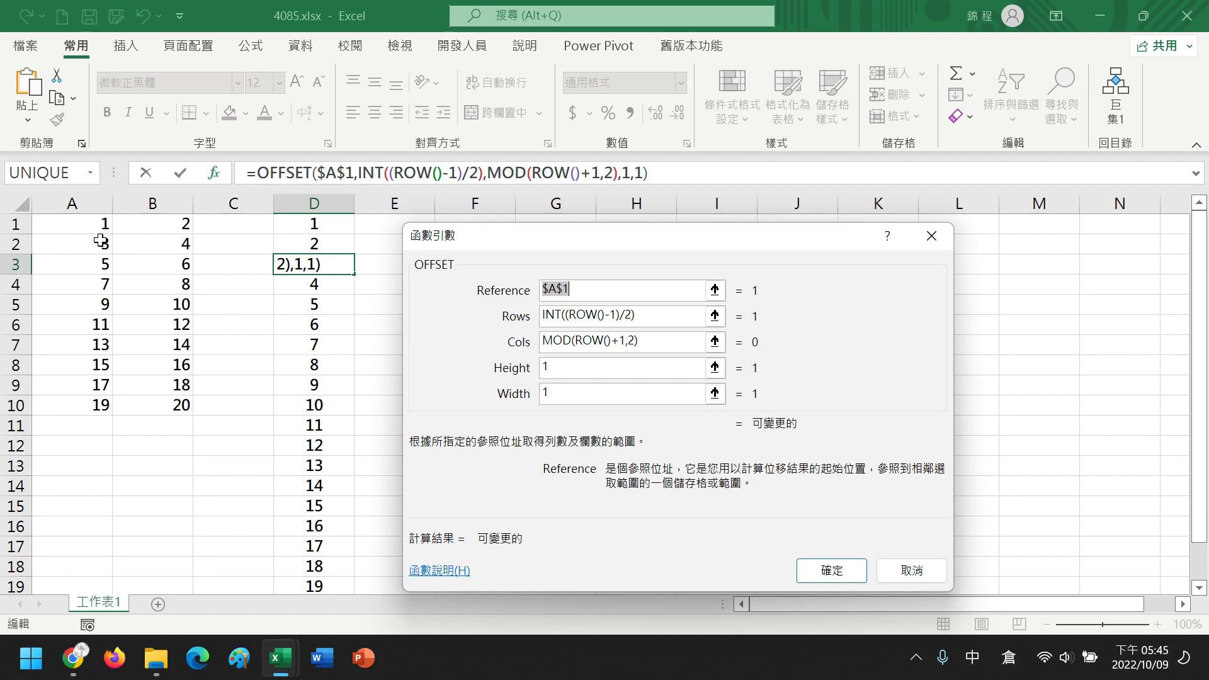
{"action": "left_click", "coordinate": [831, 578]}
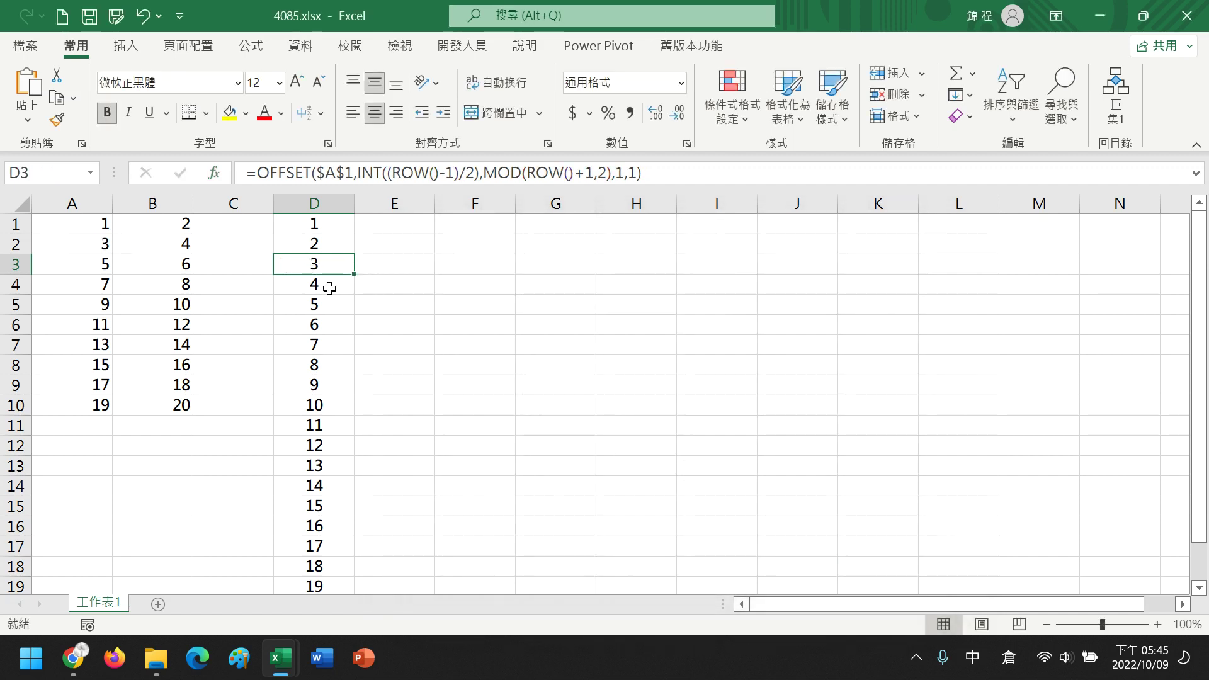
Step: Fill the OFFSET formula from D1 down column D through row 24 and review the filled cells
{"action": "left_click", "coordinate": [340, 228]}
{"action": "left_click_drag", "start_coordinate": [354, 234], "coordinate": [363, 556]}
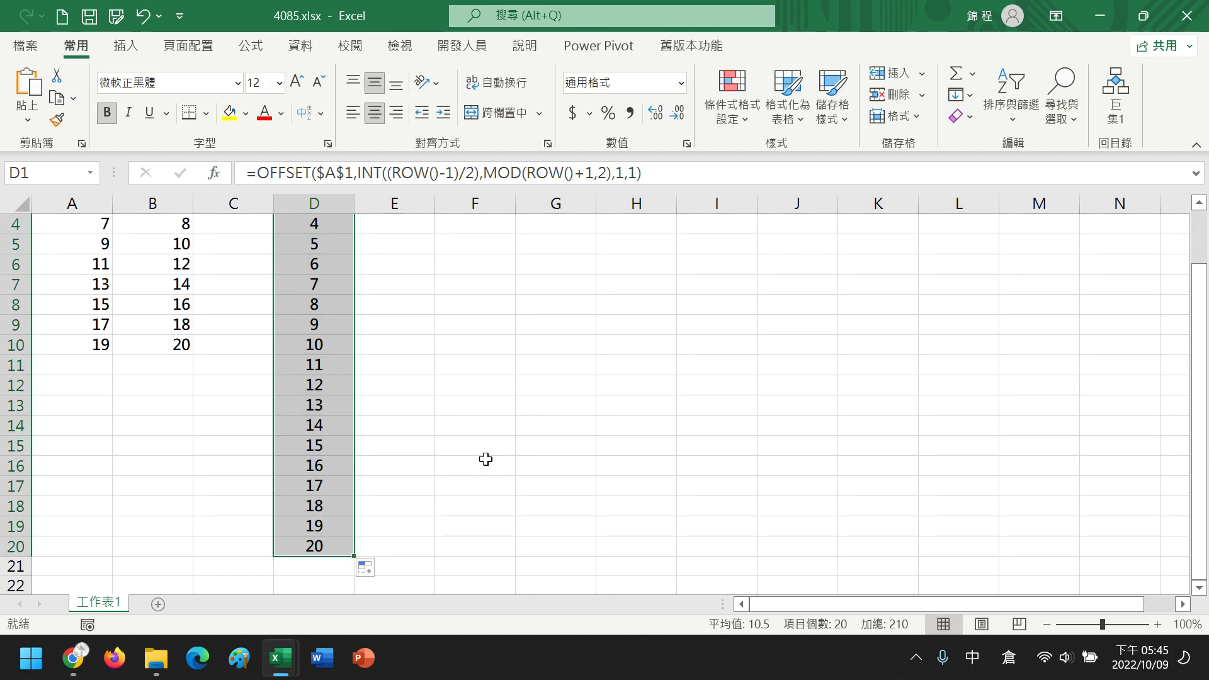
{"action": "left_click_drag", "start_coordinate": [355, 555], "coordinate": [354, 582]}
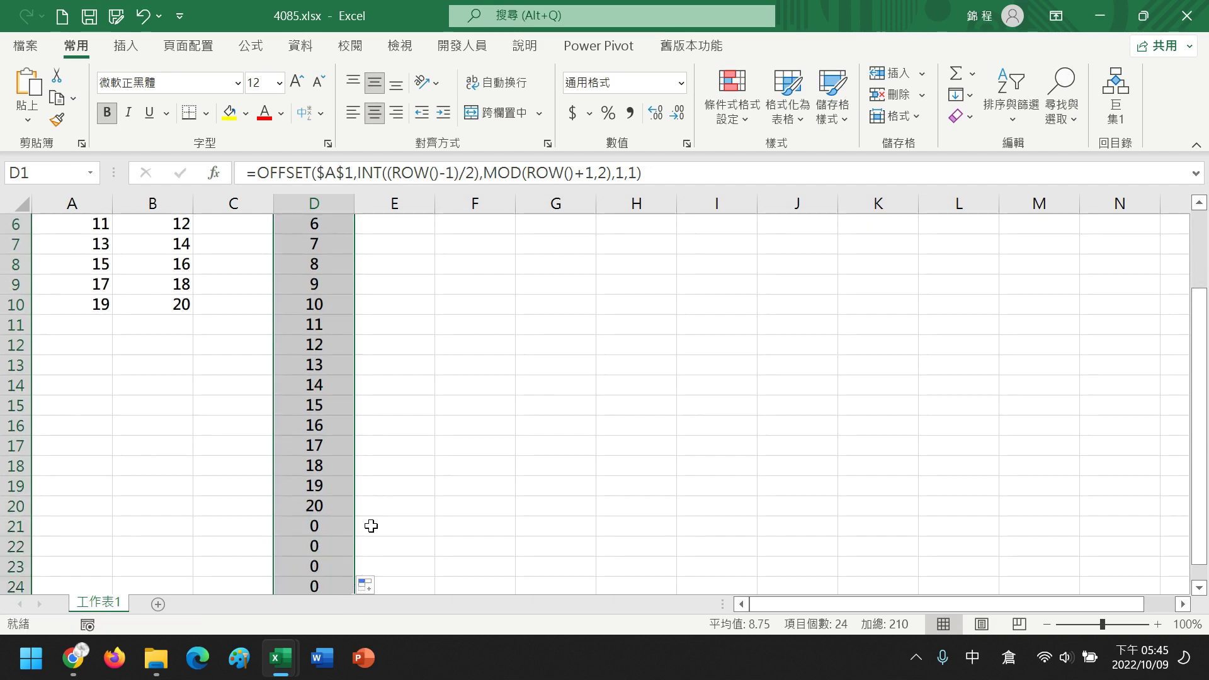
{"action": "scroll", "coordinate": [403, 466], "scroll_direction": "down", "scroll_amount": 2}
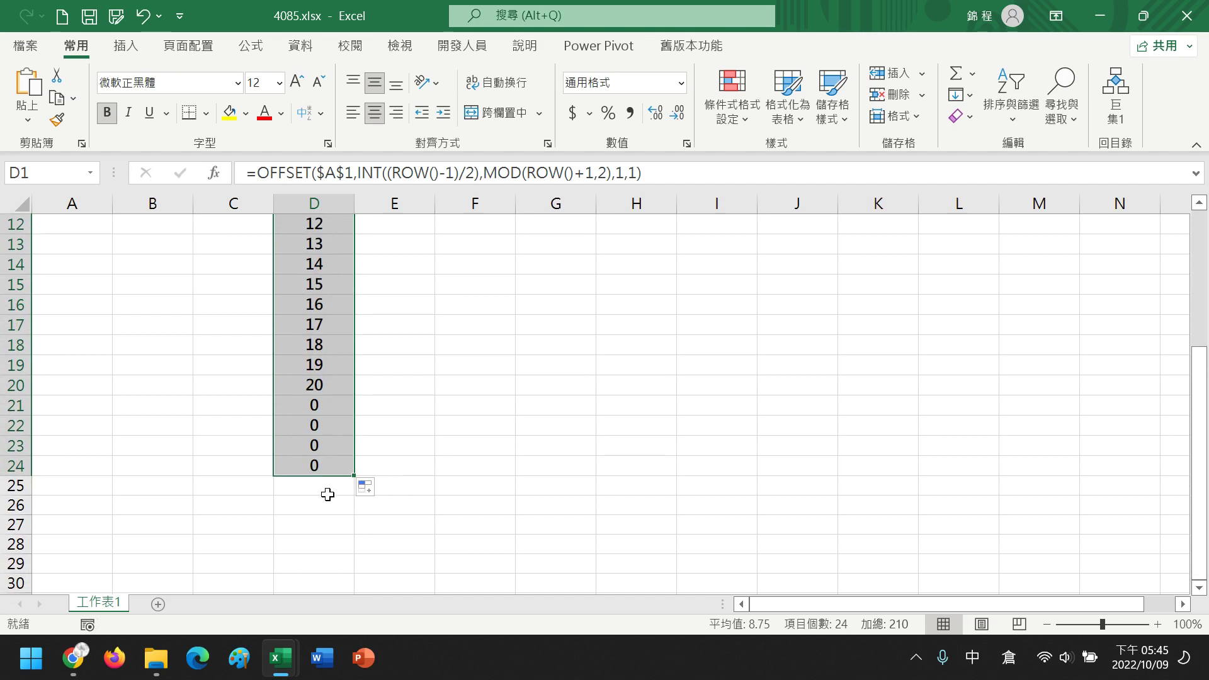
{"action": "scroll", "coordinate": [354, 462], "scroll_direction": "up", "scroll_amount": 4}
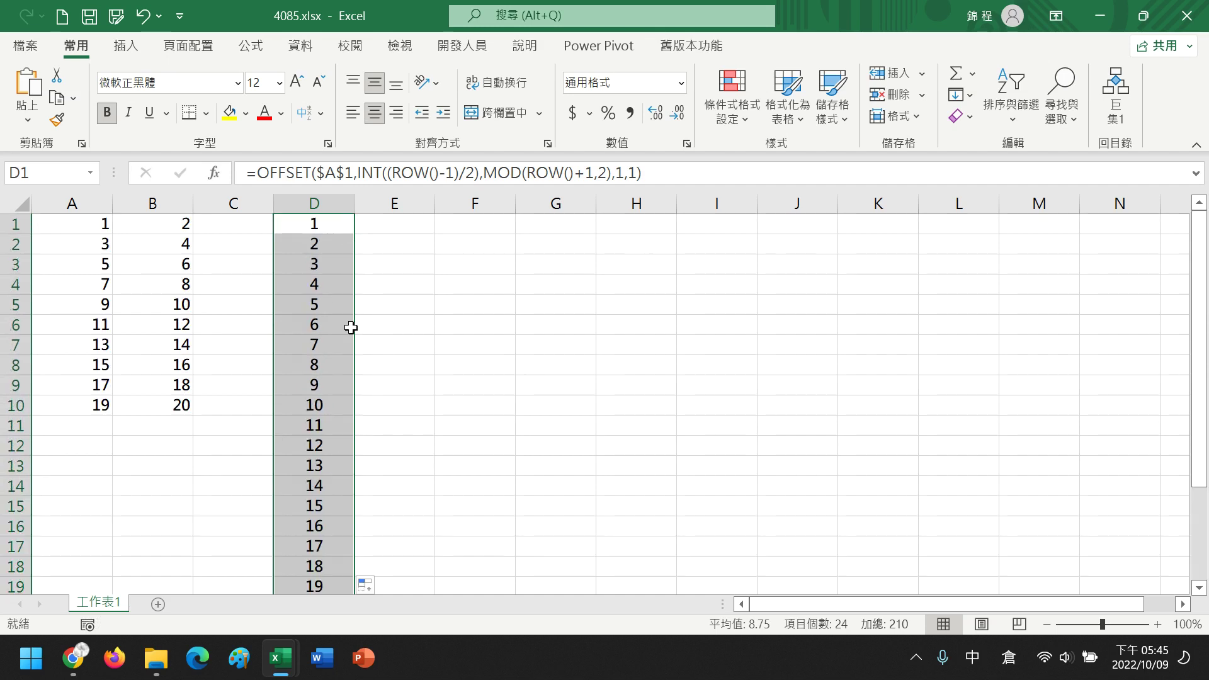
{"action": "scroll", "coordinate": [428, 368], "scroll_direction": "down", "scroll_amount": 3}
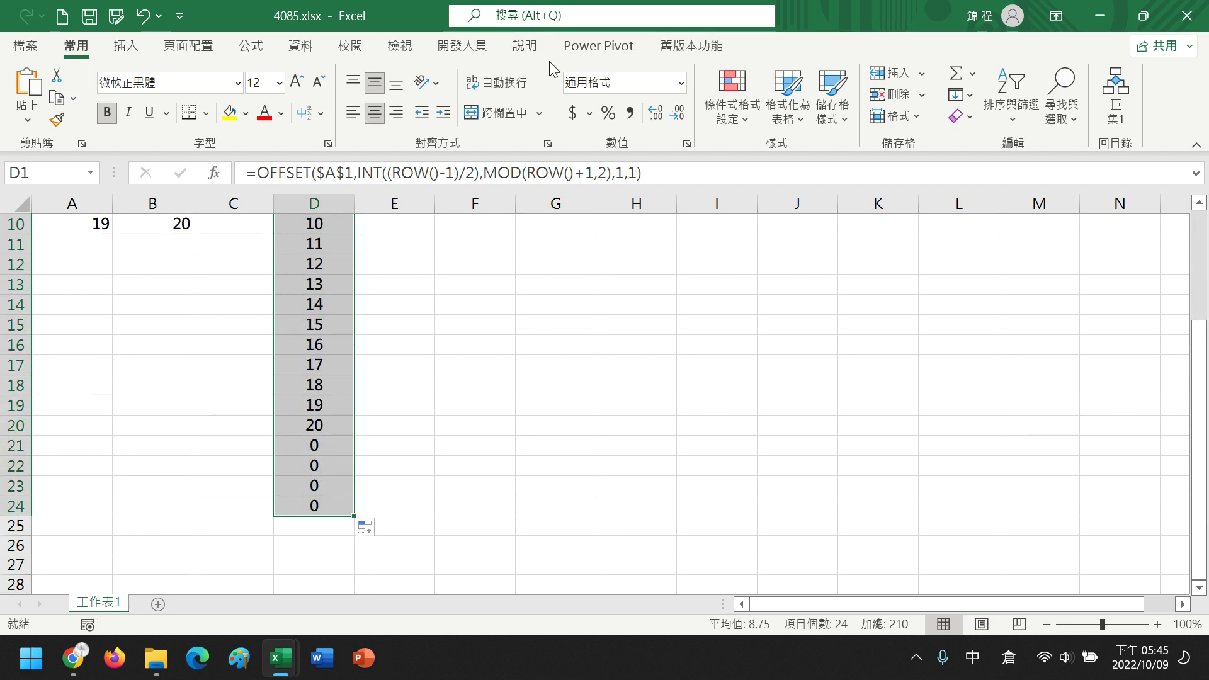
Step: Give D1:D24 a custom number format made of semicolon-separated G/通用格式 sections that hides zero values, and check the column
{"action": "key", "text": "ctrl+BackSpace"}
{"action": "left_click", "coordinate": [686, 144]}
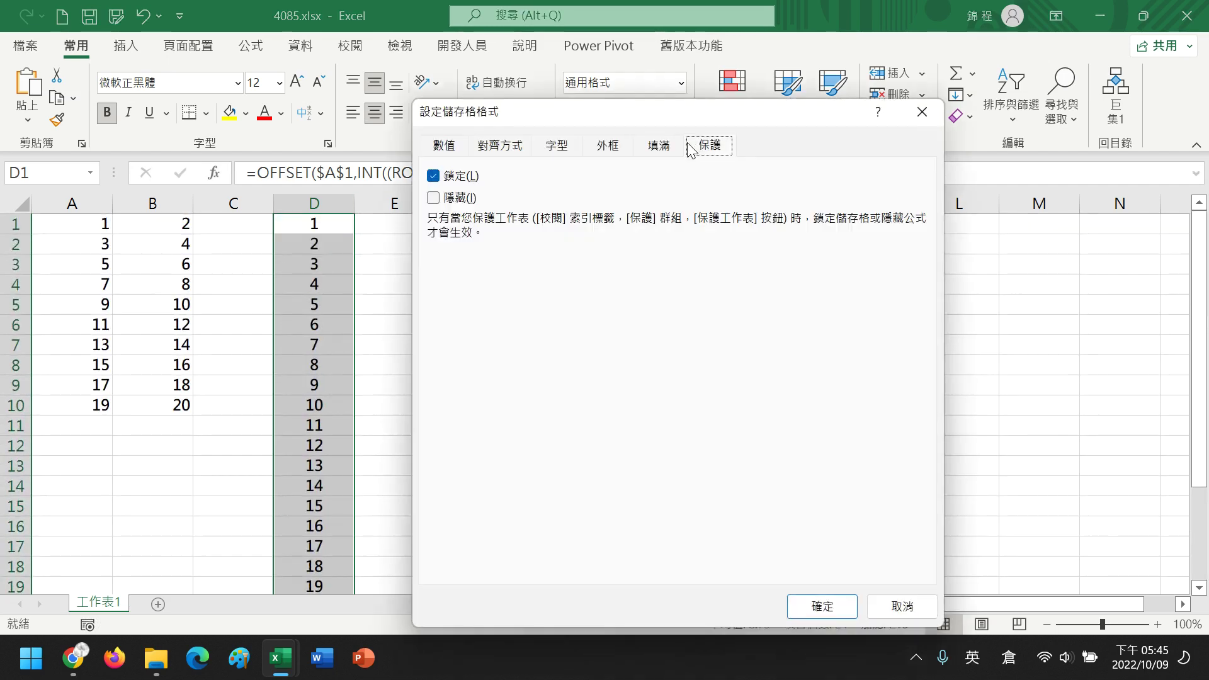
{"action": "left_click", "coordinate": [441, 146]}
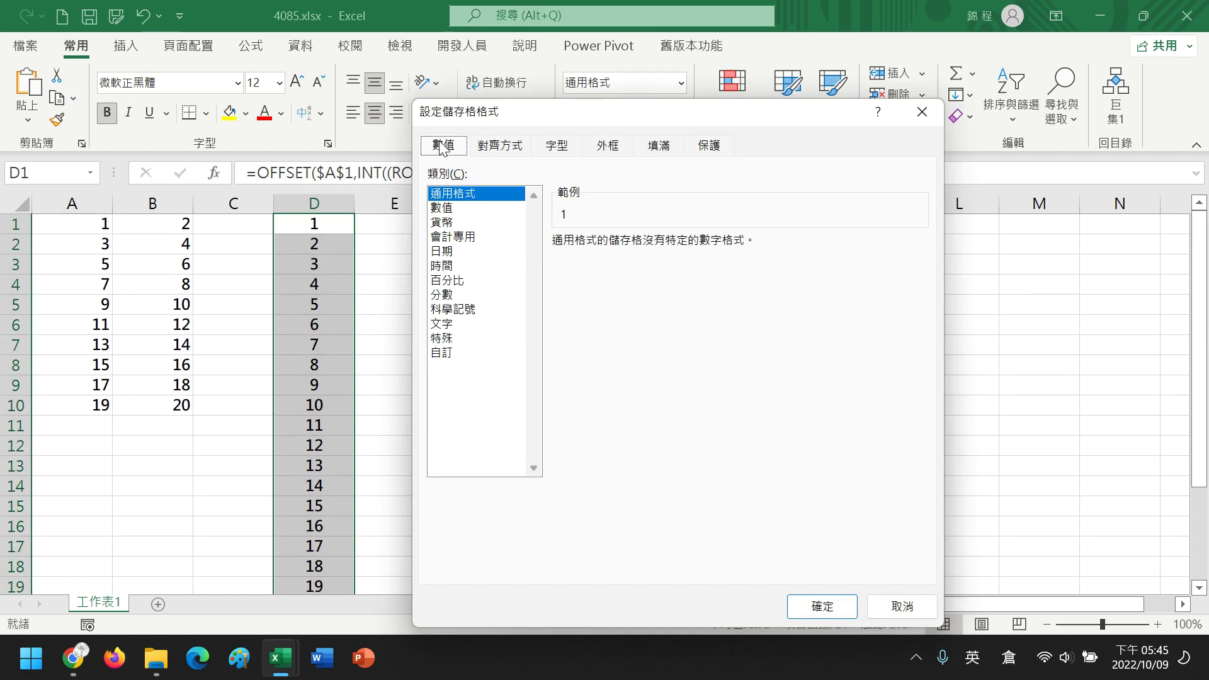
{"action": "left_click", "coordinate": [442, 352]}
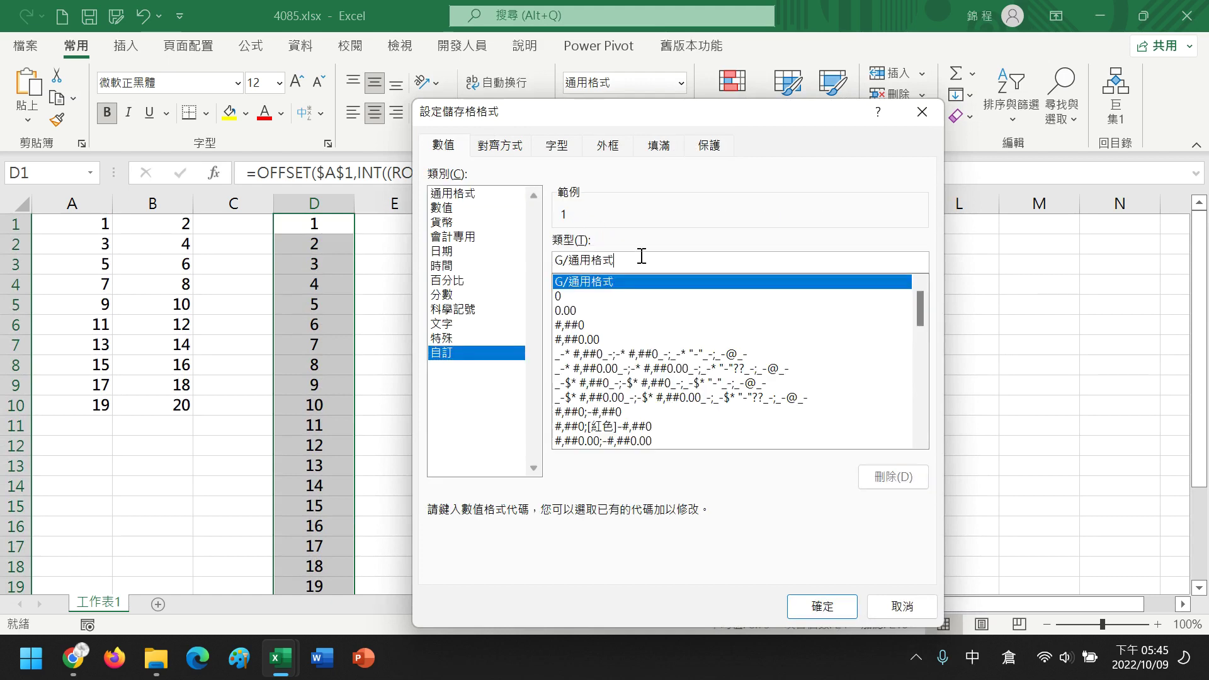
{"action": "left_click_drag", "start_coordinate": [638, 257], "coordinate": [527, 256]}
{"action": "key", "text": "ctrl+c"}
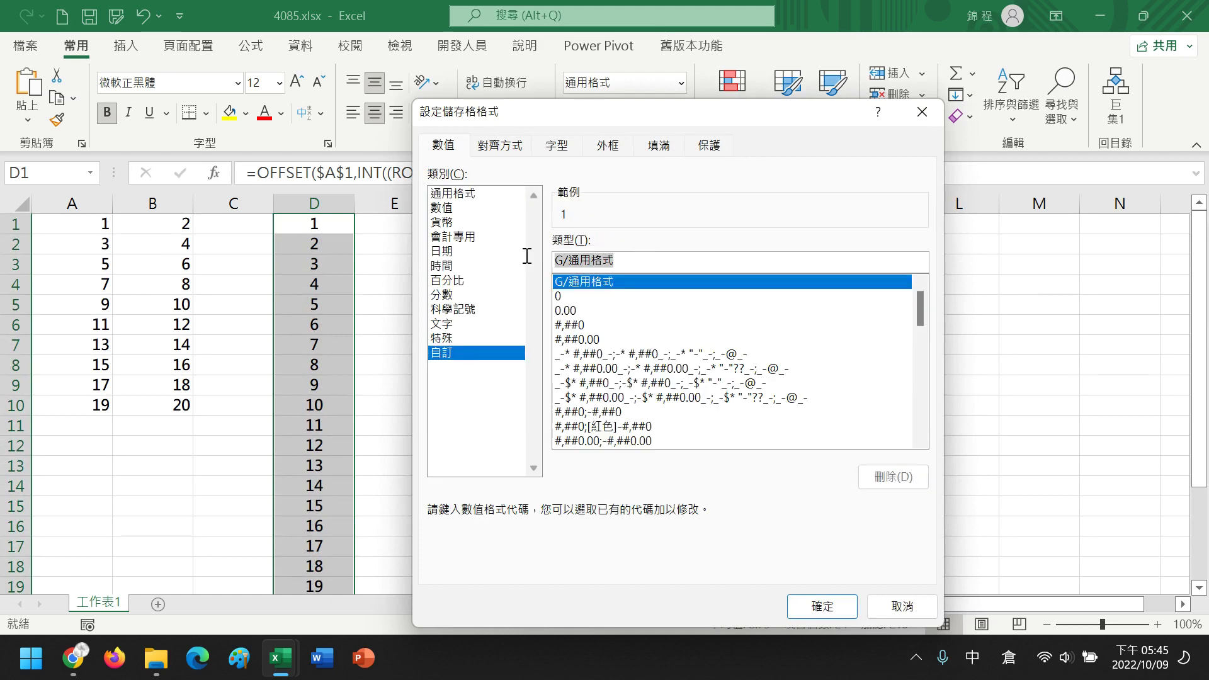
{"action": "left_click", "coordinate": [632, 256]}
{"action": "type", "text": ";"}
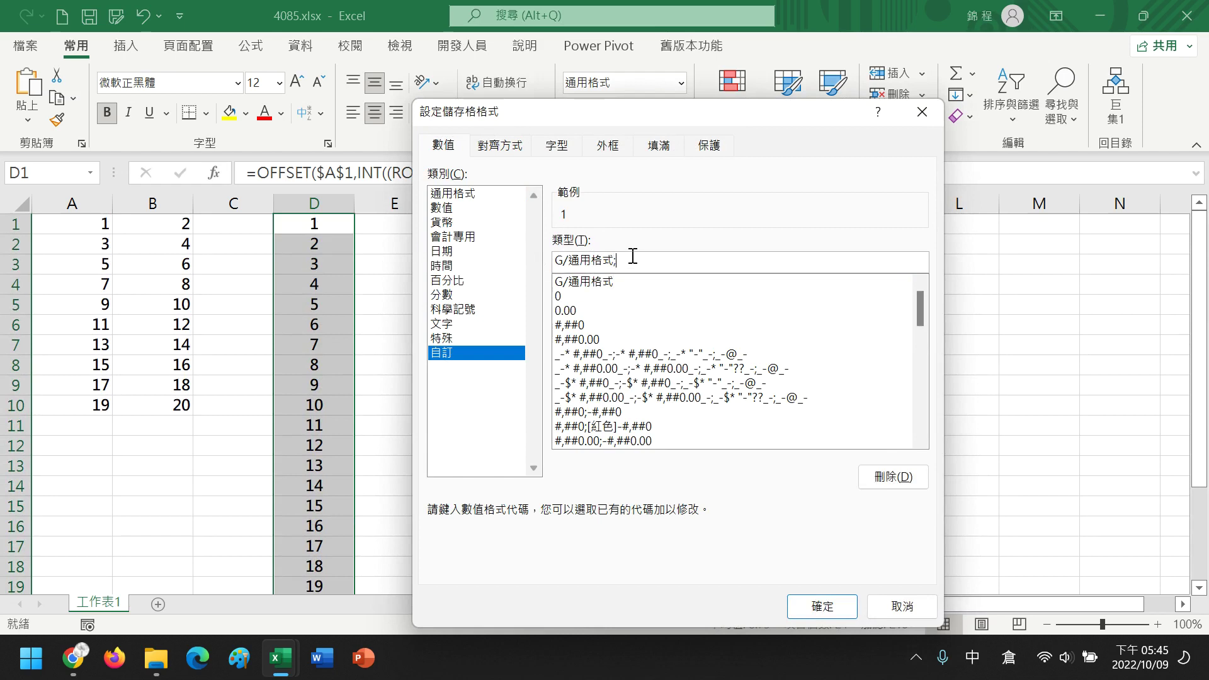
{"action": "key", "text": "ctrl+v"}
{"action": "left_click", "coordinate": [821, 606]}
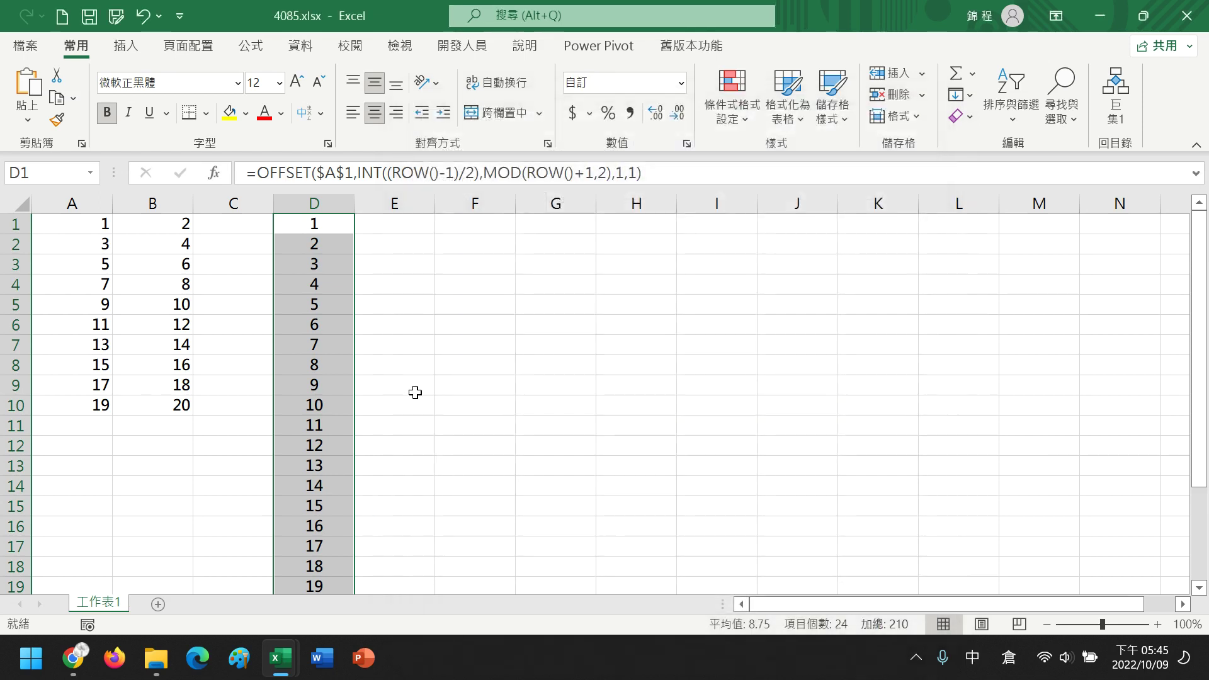
{"action": "scroll", "coordinate": [416, 393], "scroll_direction": "down", "scroll_amount": 4}
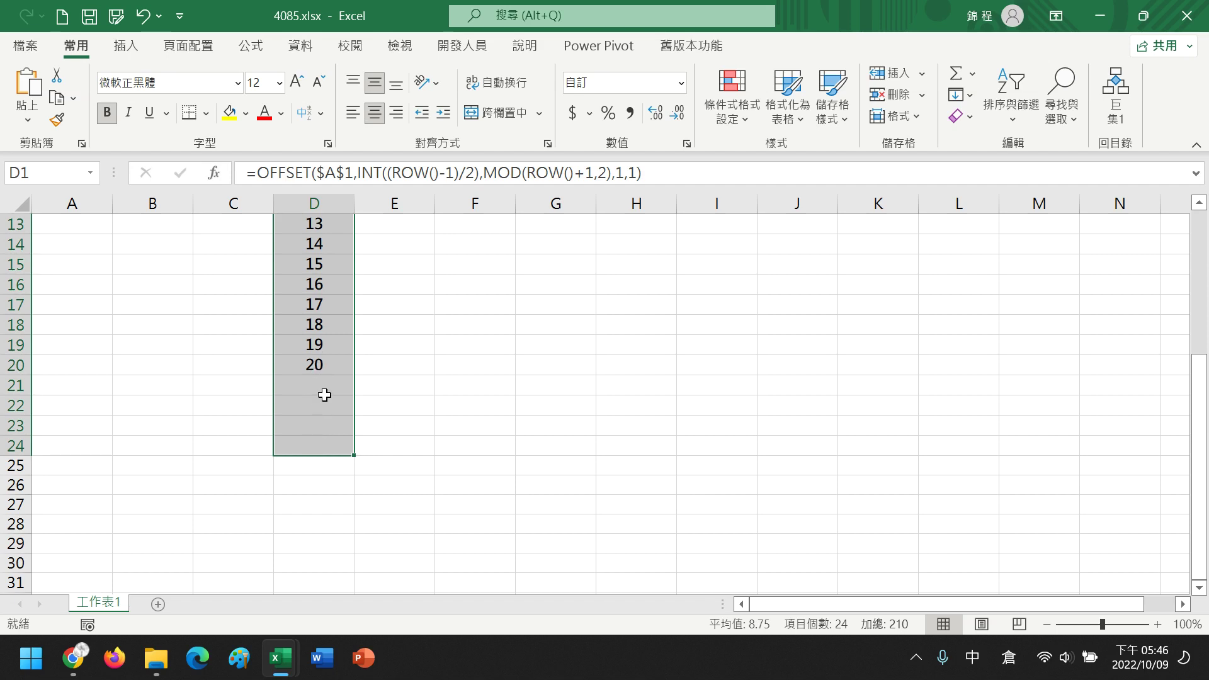
{"action": "scroll", "coordinate": [326, 382], "scroll_direction": "up", "scroll_amount": 4}
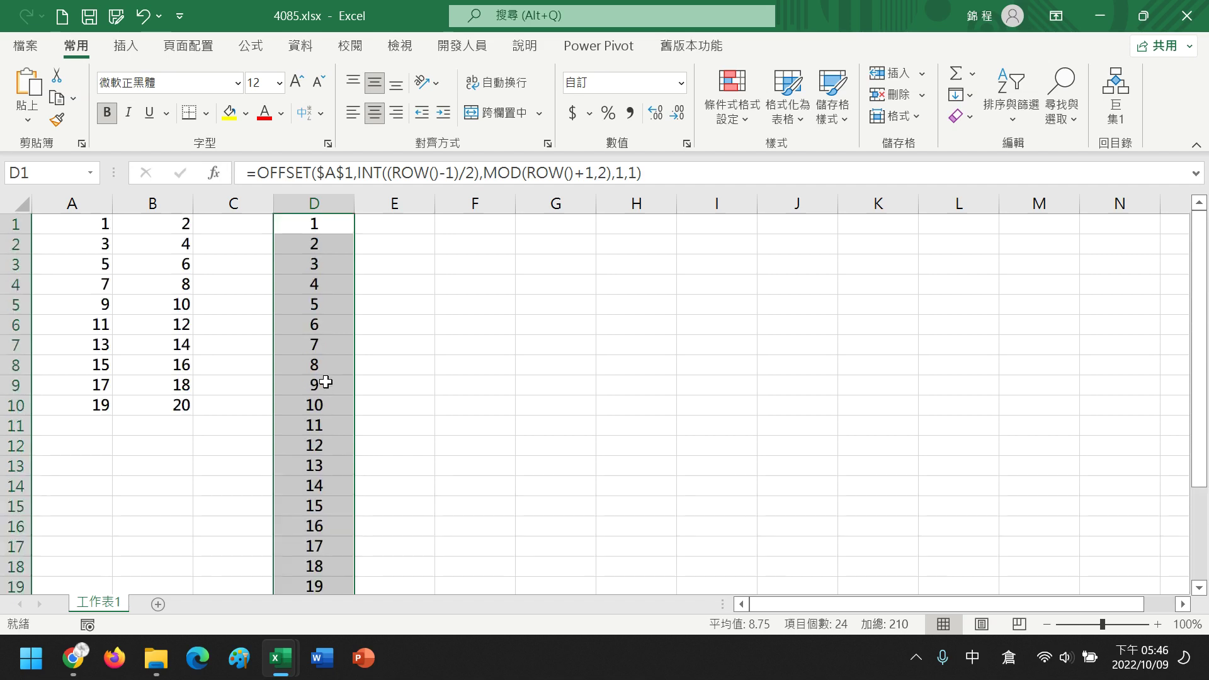